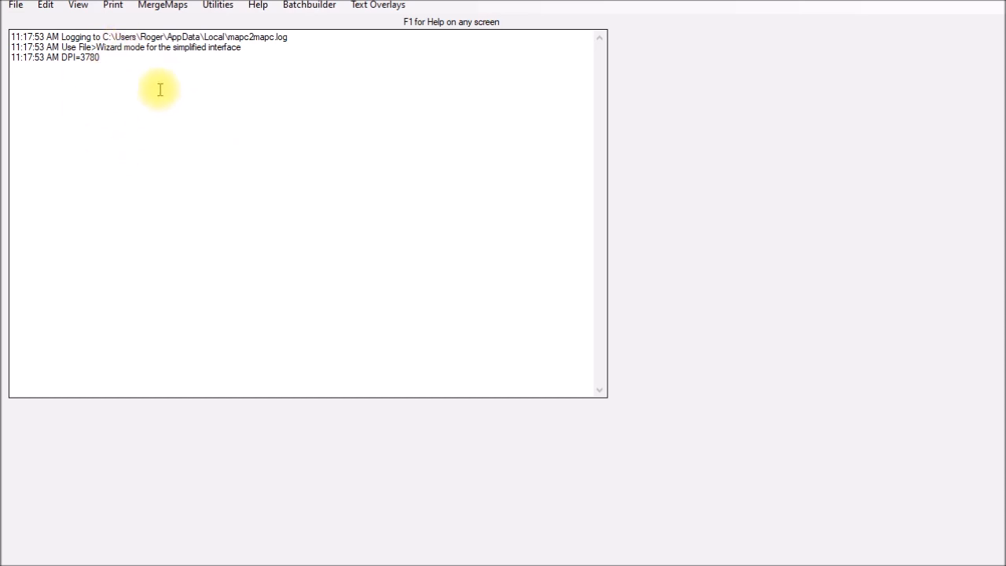
Load CT-Slide2.png for calibration by North/South/East/West bounds, using the Latitude/Longitude (plate carree) grid with the WGS 84 datum.
click(72, 67)
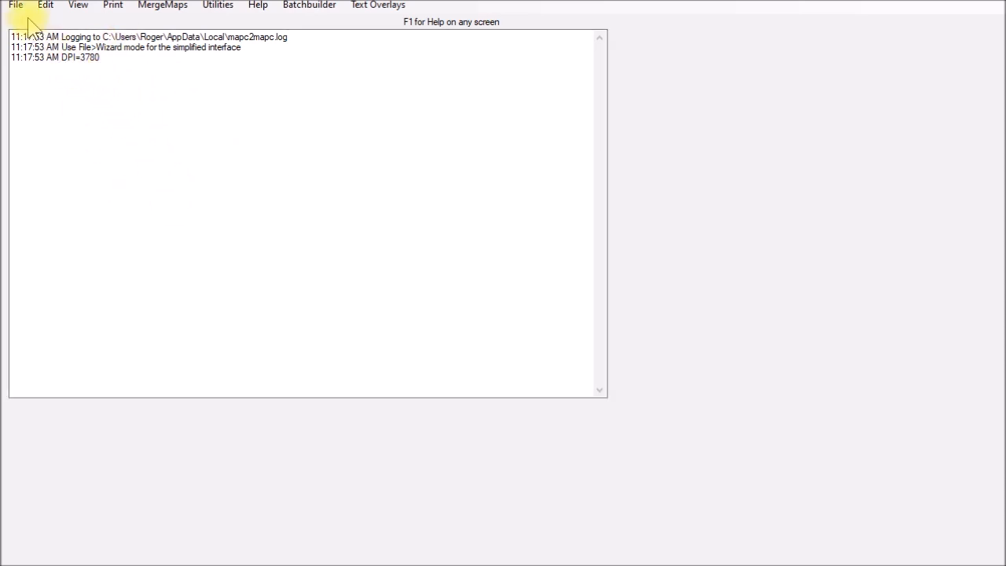
click(16, 8)
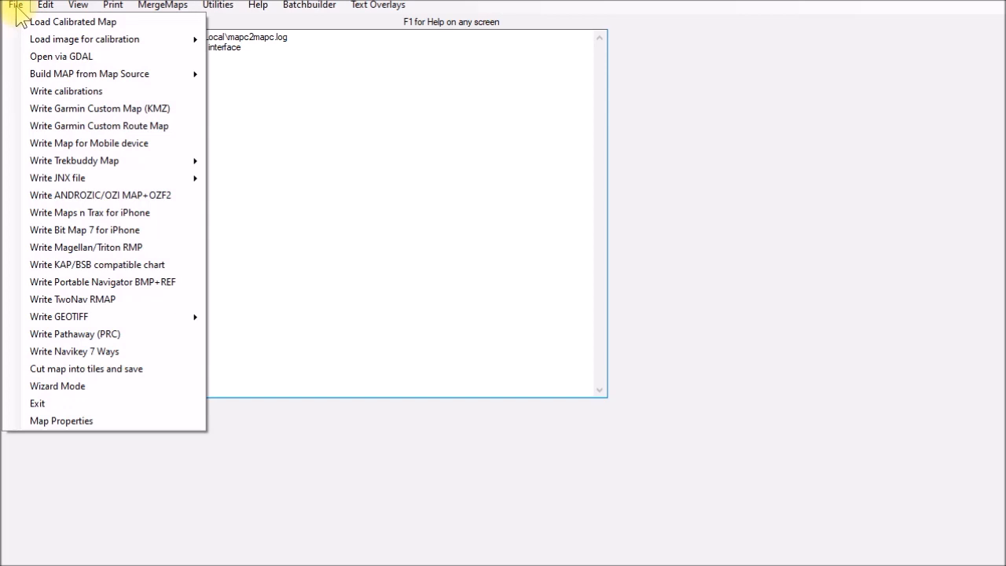
mouse_move(71, 46)
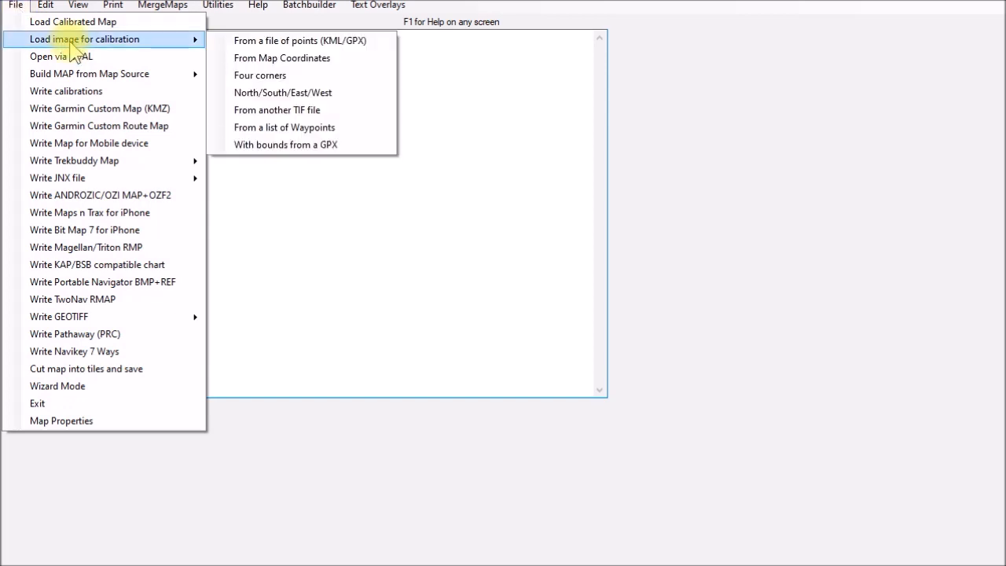
click(294, 98)
scroll(739, 291, up, 1)
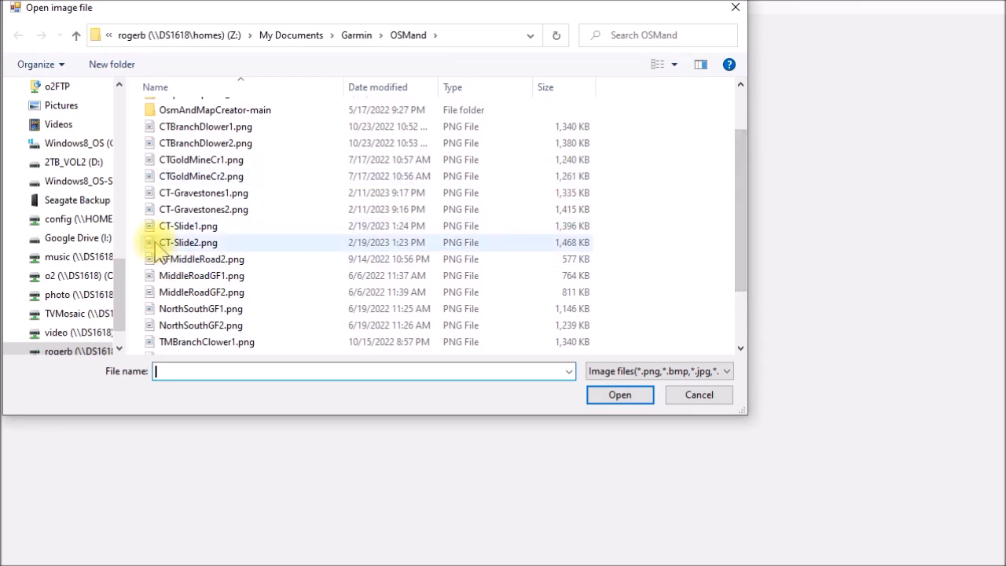
double_click(203, 243)
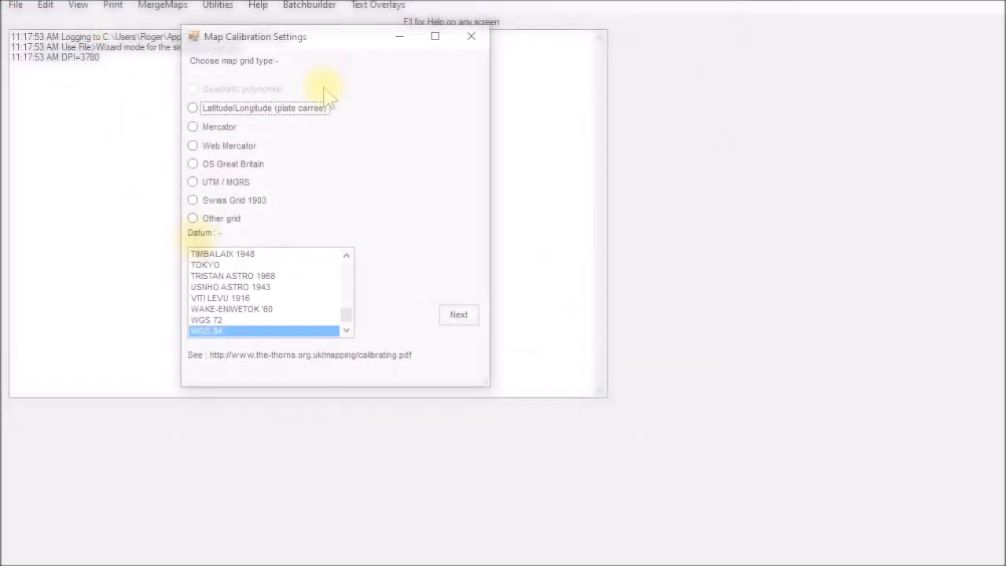
click(257, 110)
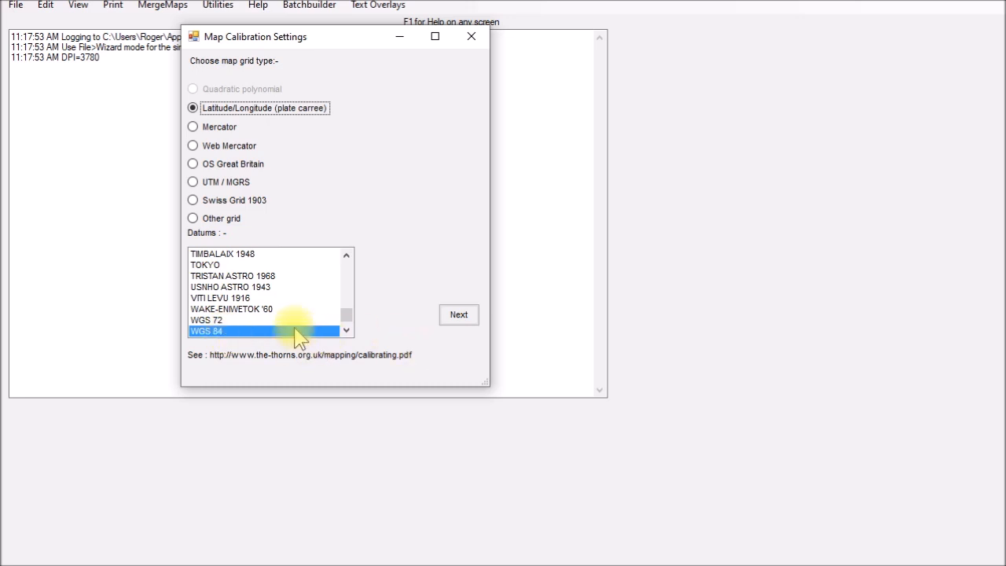
click(462, 324)
Set the north-west corner to latitude 37.28975 N and longitude 122.13540 W, copying the CT-Slide coordinates from the text notes.
drag(458, 9, 328, 78)
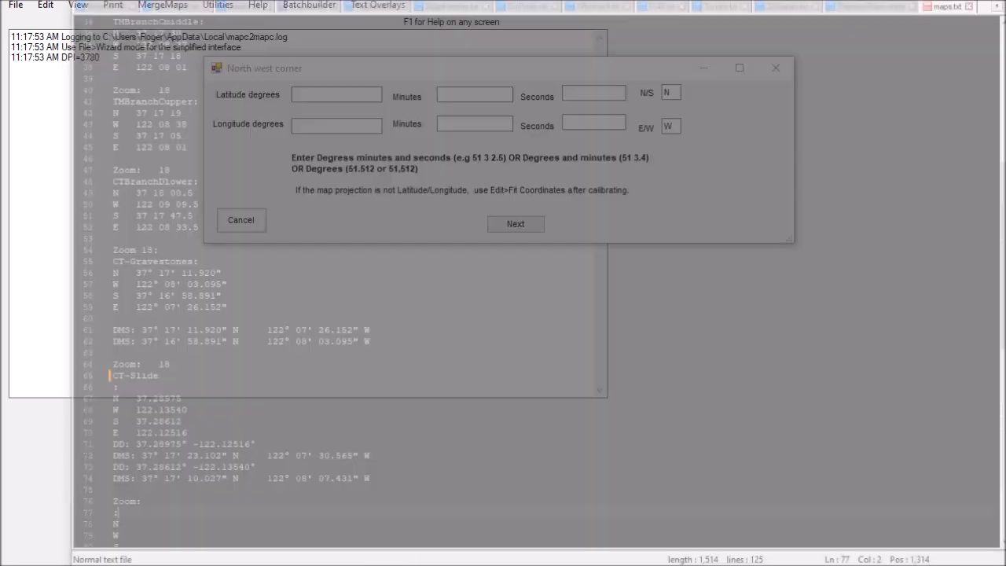
click(684, 557)
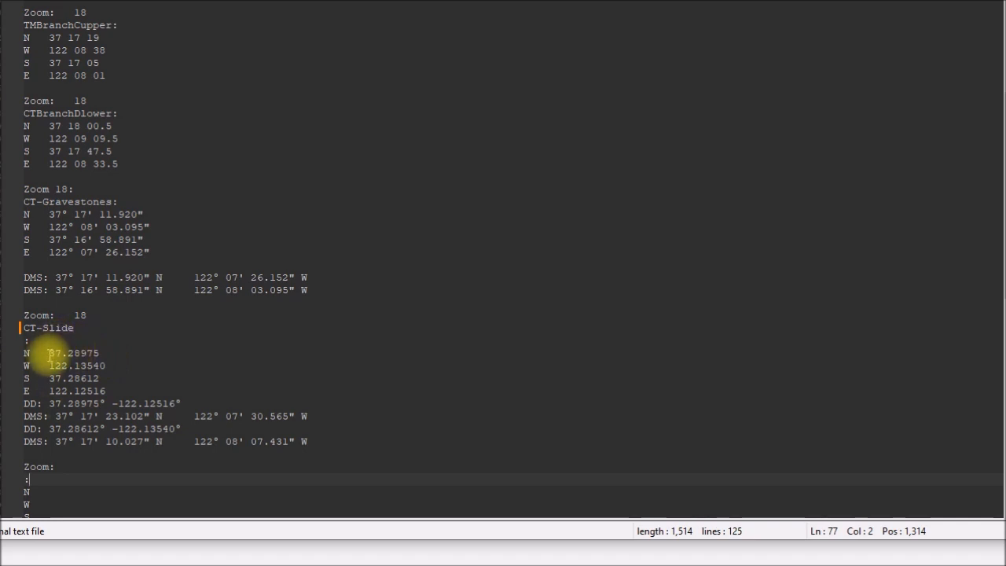
drag(49, 354, 100, 354)
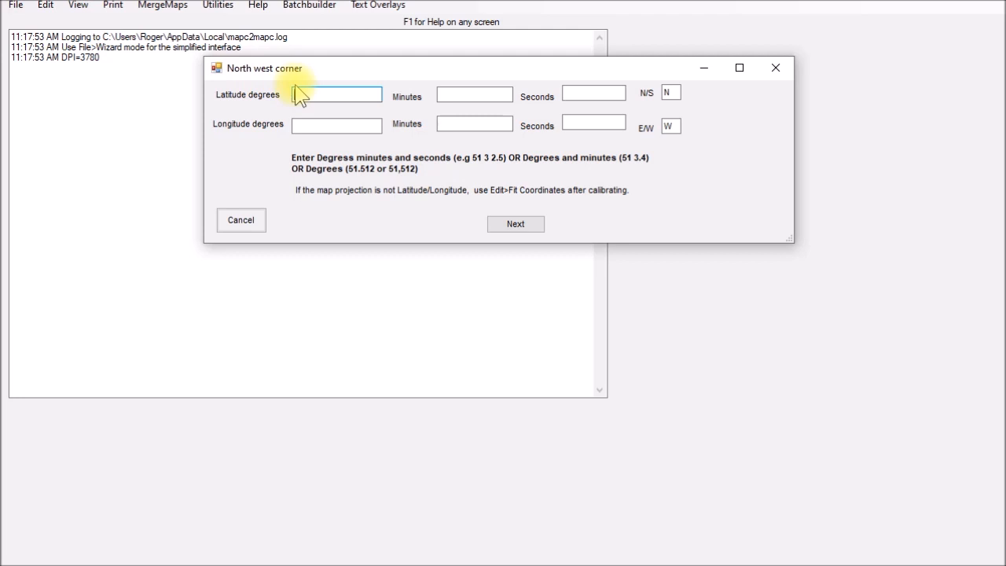
text(37.28975)
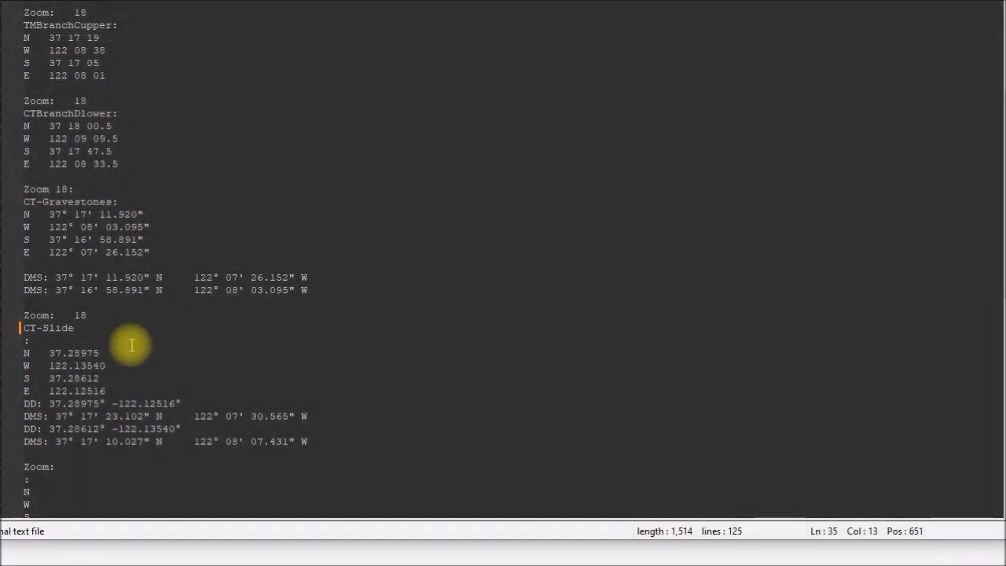
drag(49, 366, 108, 366)
key(ctrl+c)
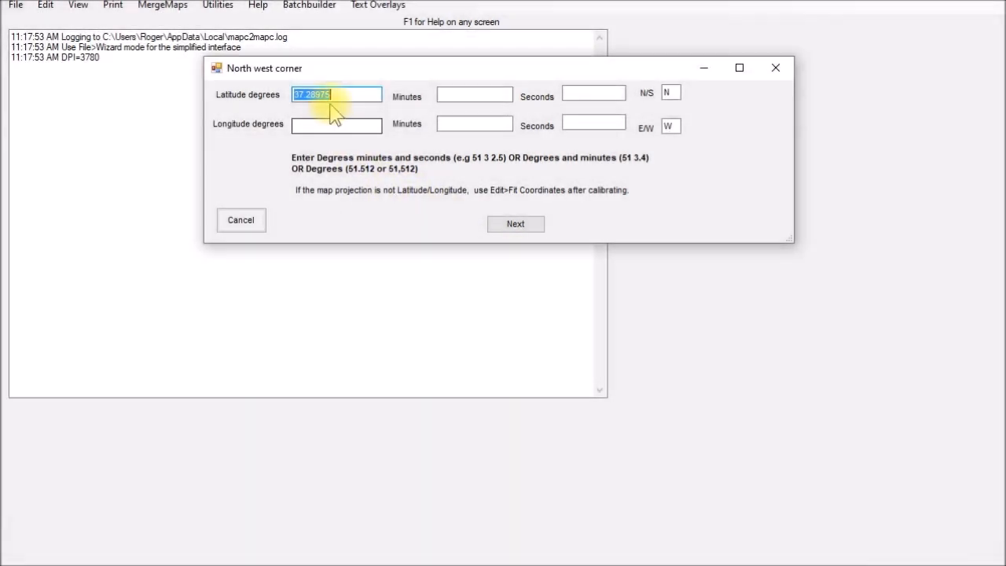
click(324, 125)
click(323, 125)
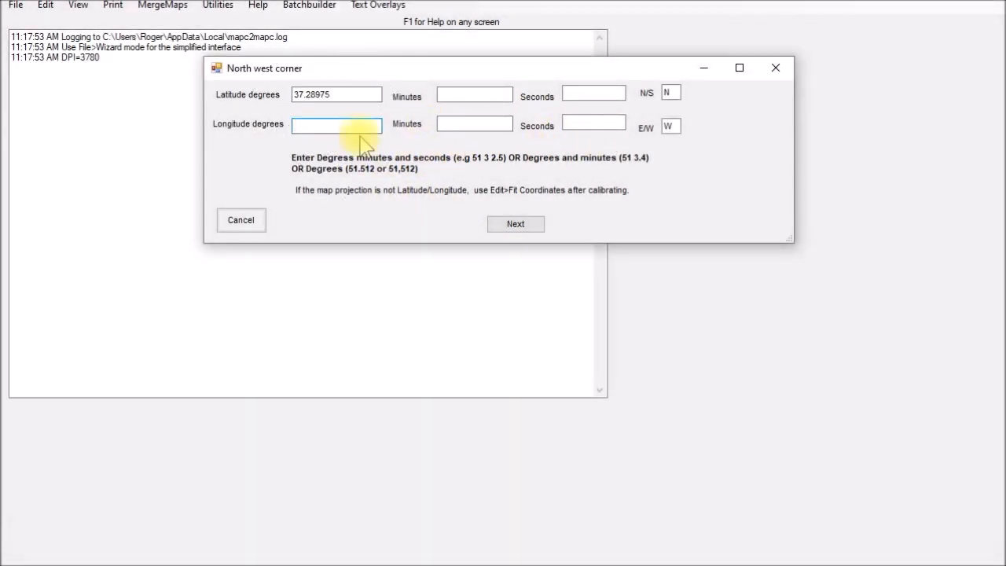
key(ctrl+v)
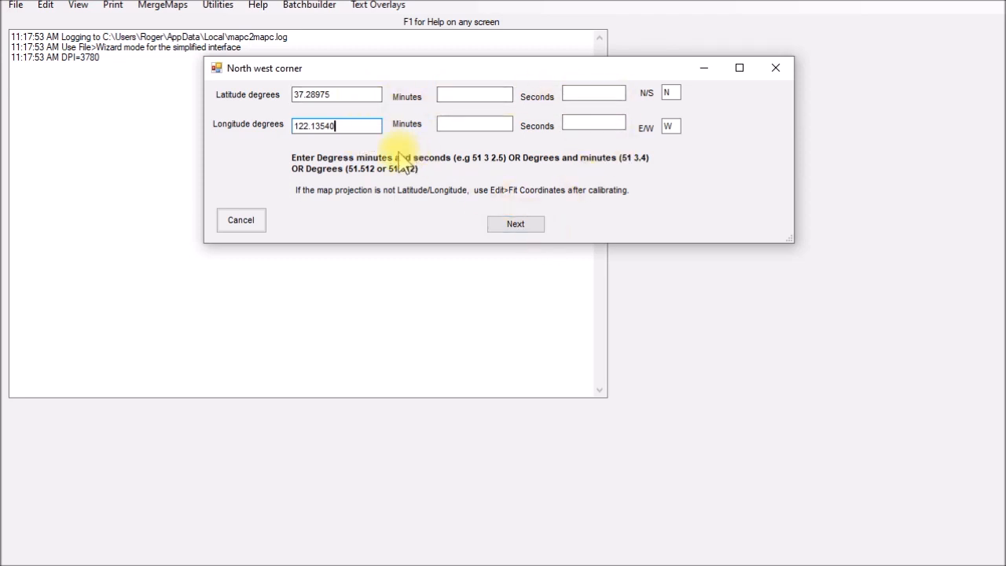
click(512, 226)
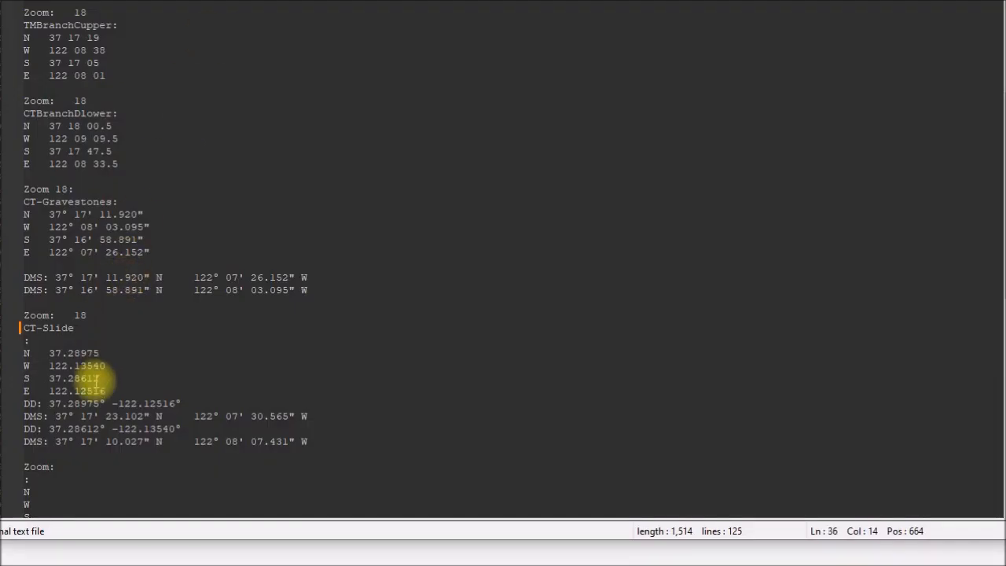
Set the south-east corner to latitude 37.28612 N and longitude 122.12516 W, and overwrite the existing CT-Slide2.map calibration file.
drag(38, 378, 75, 379)
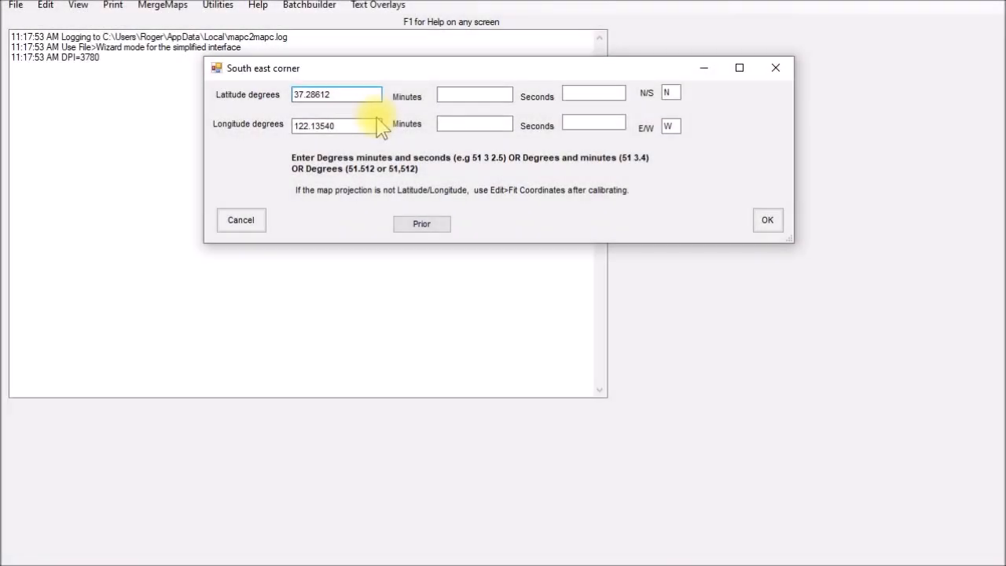
key(Tab)
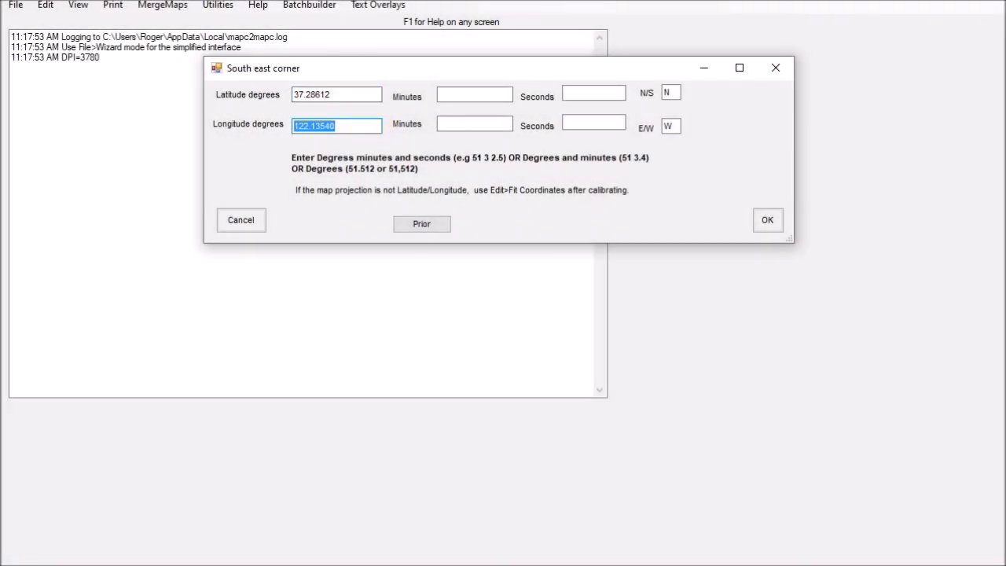
text(122.12516)
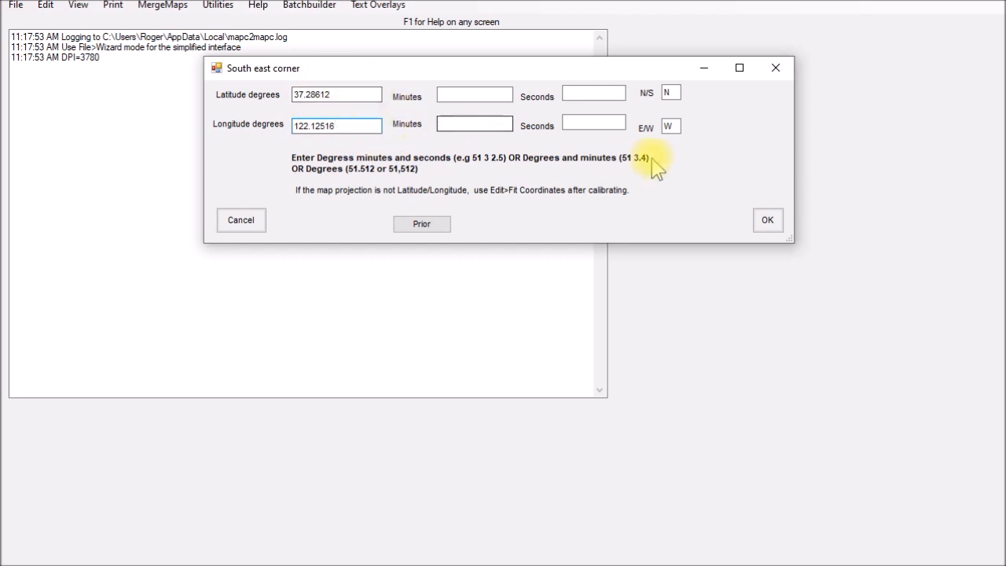
click(767, 220)
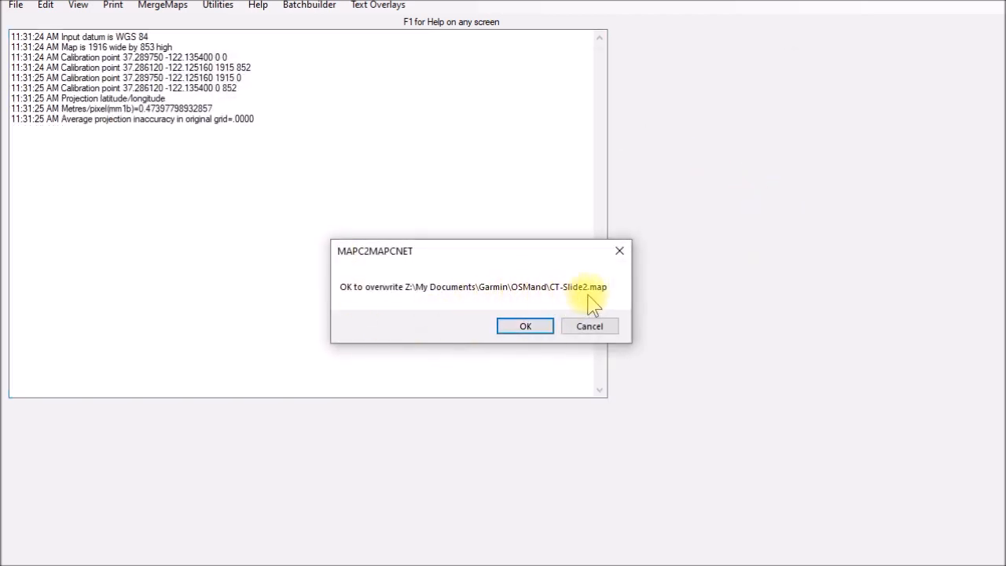
click(524, 328)
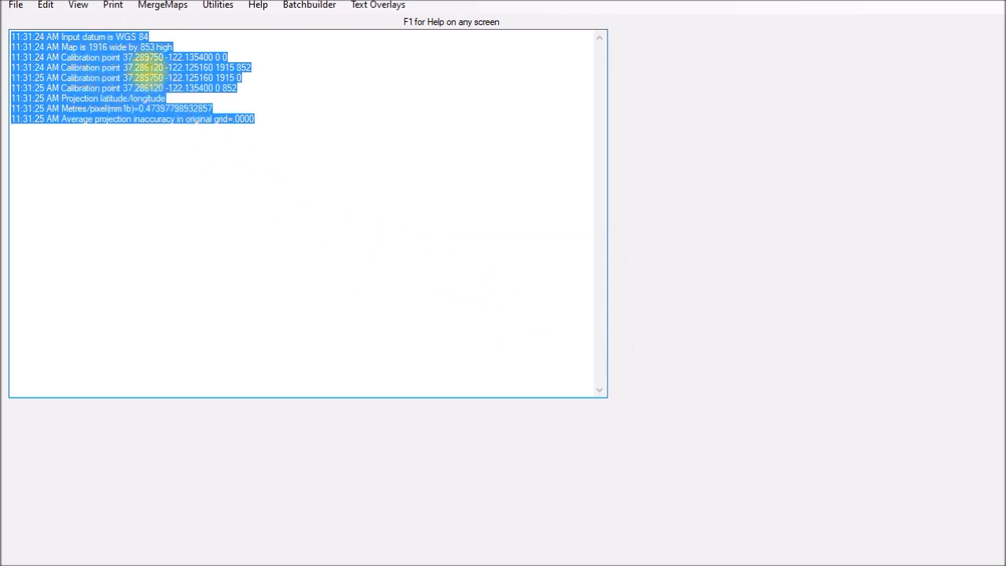
Write the map for mobile devices as Locus / RMAPS / Galileo sqlite.db, zoom levels 15 to 18, without tile selection or merging with the existing file.
click(143, 194)
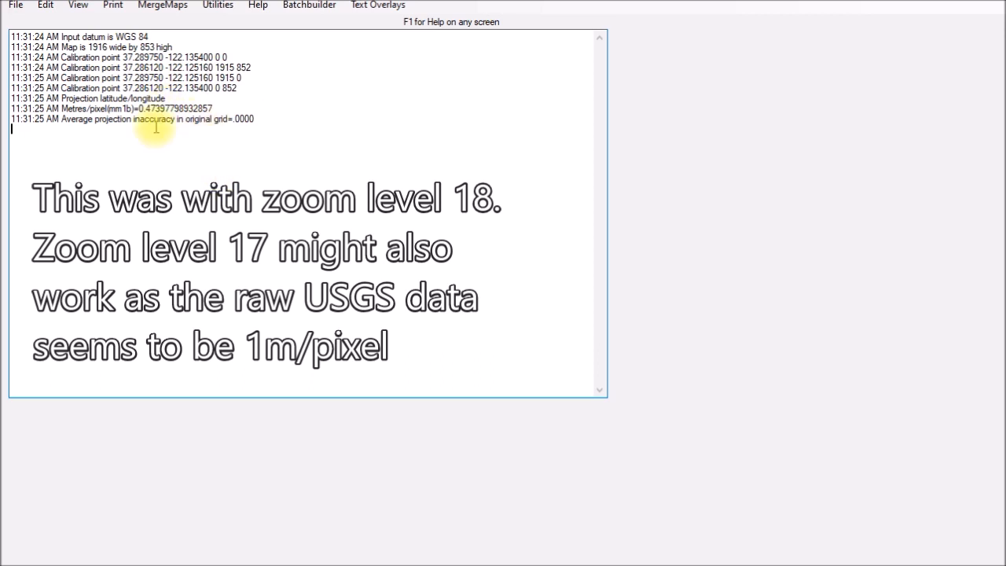
click(16, 7)
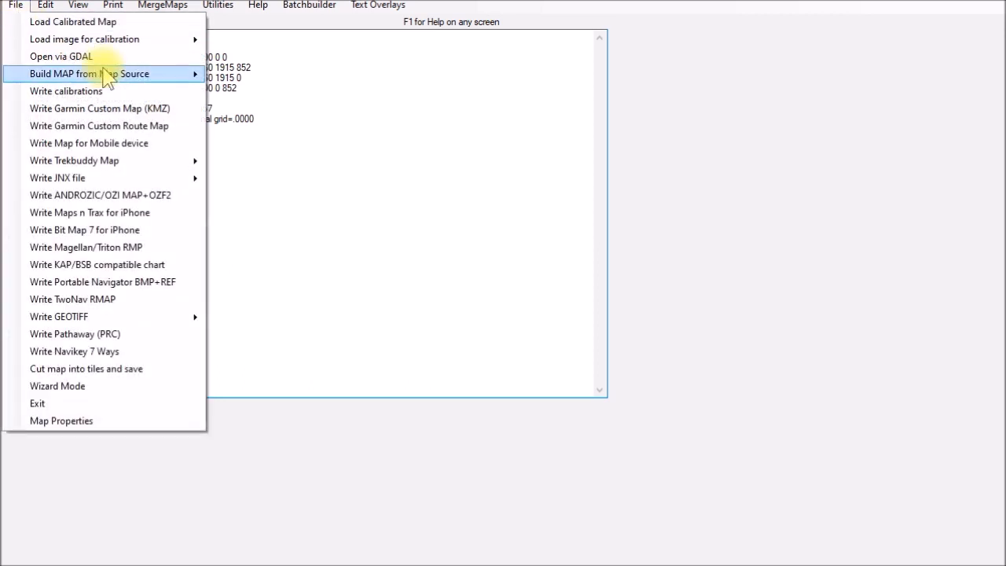
click(94, 144)
drag(284, 25, 421, 85)
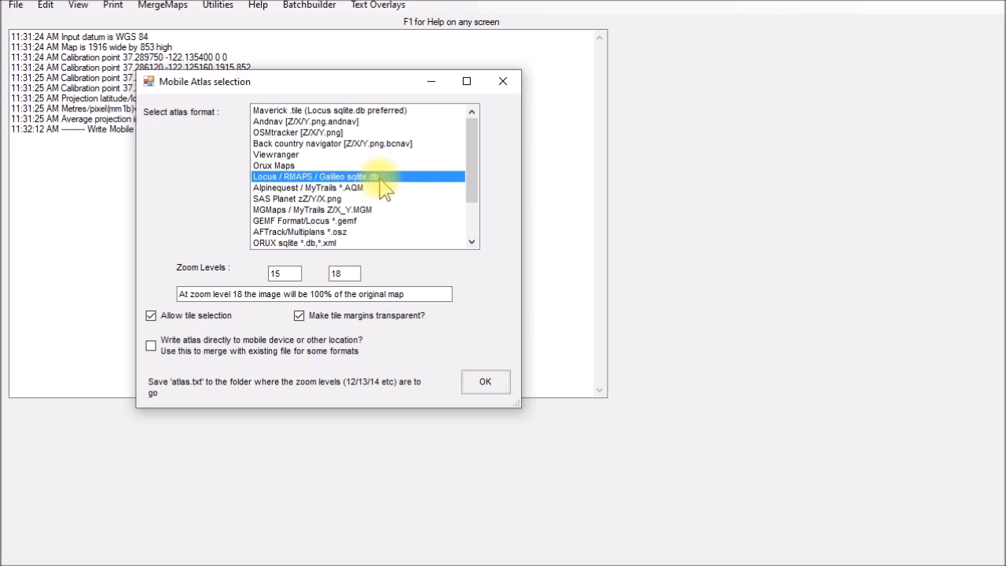
click(189, 318)
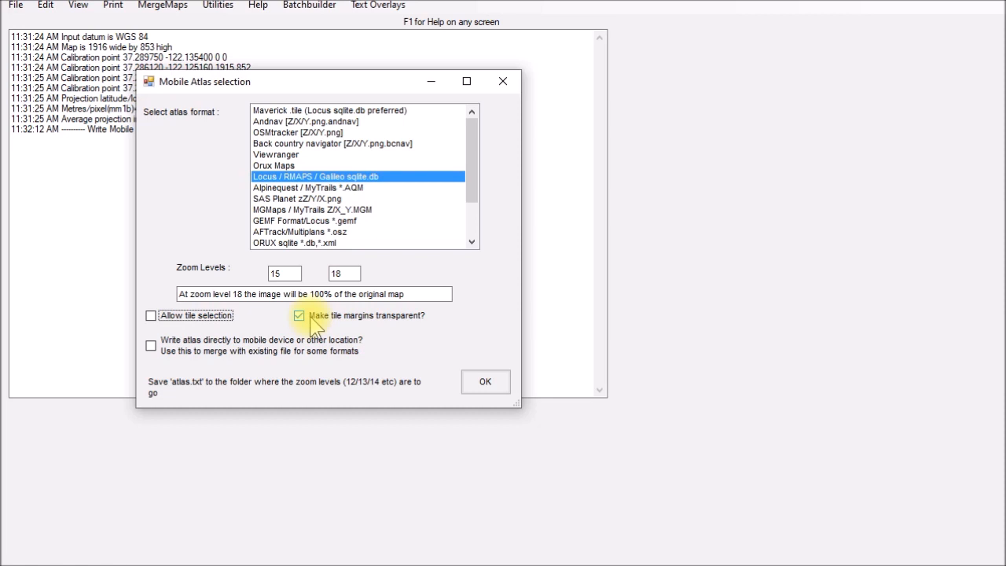
click(488, 385)
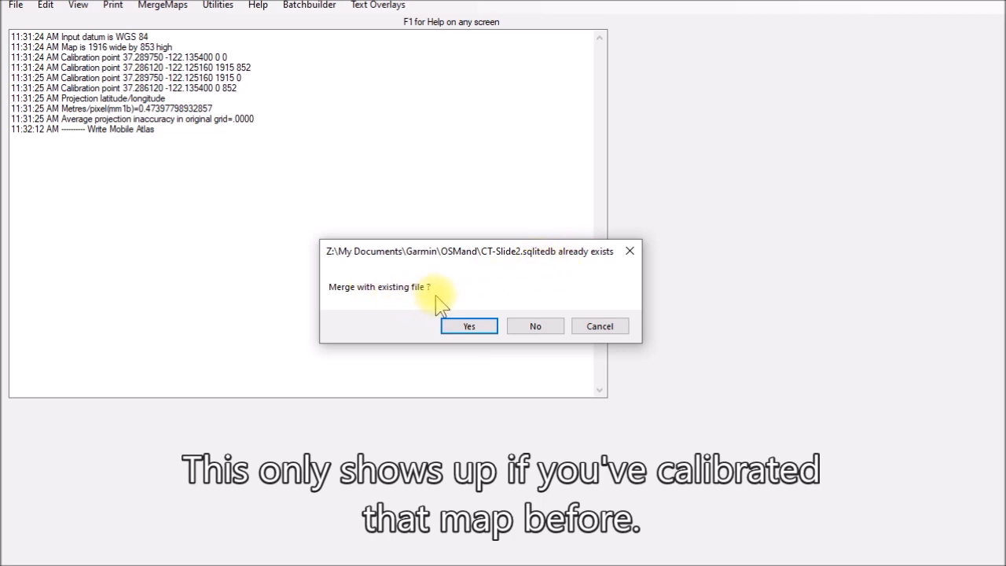
click(545, 338)
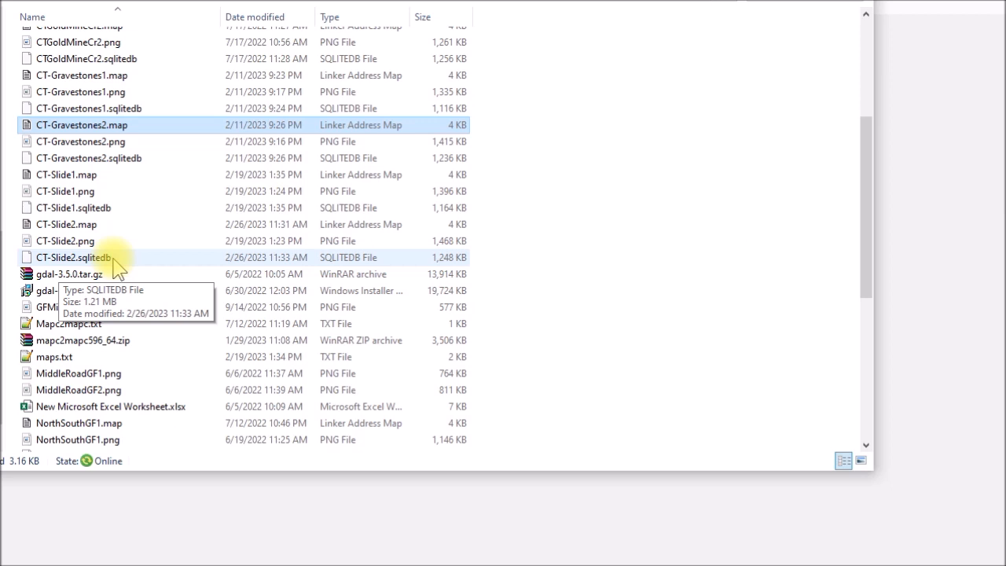
Check the CT-Slide2 sqlitedb, png and map files in the file manager's output folder.
click(102, 261)
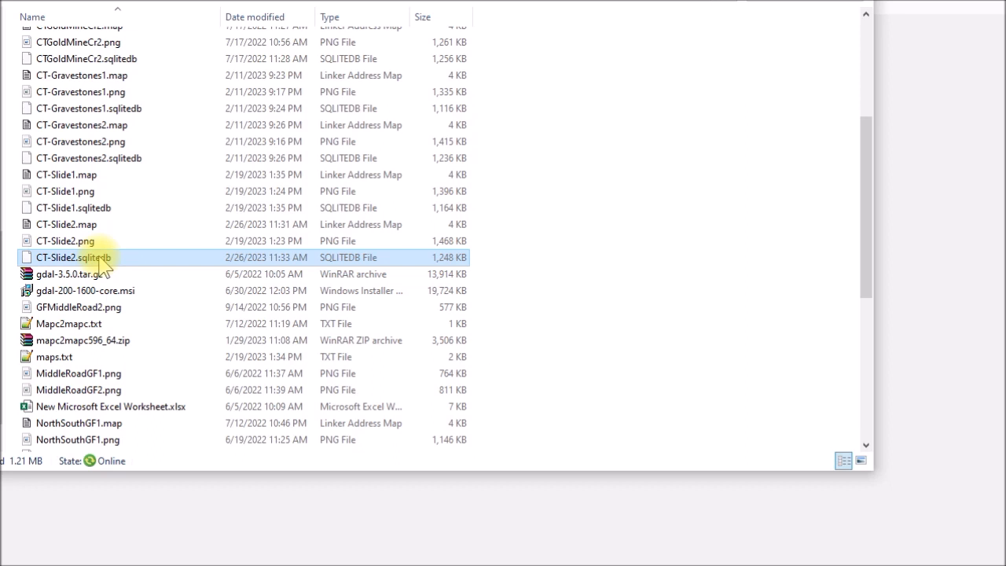
click(104, 241)
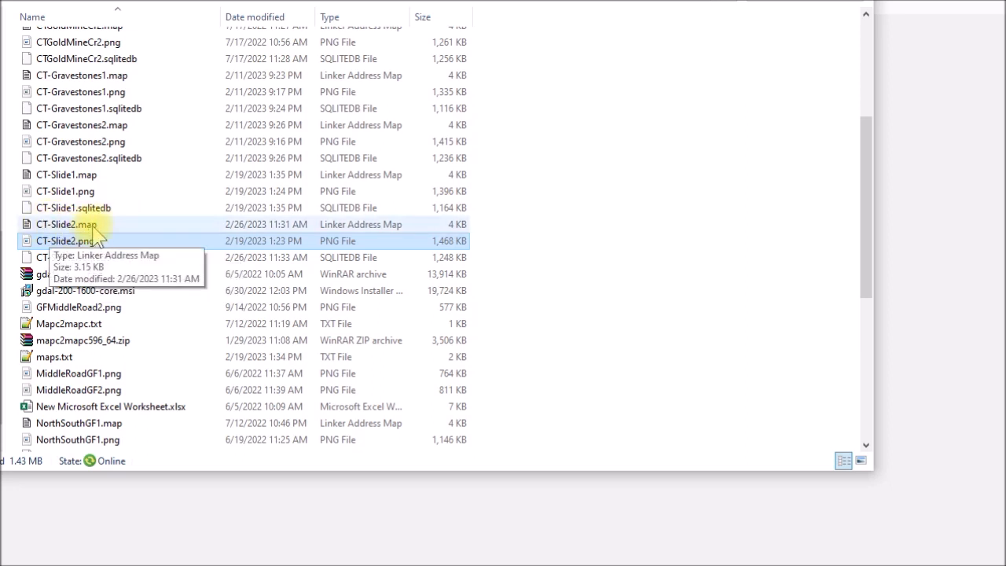
click(88, 227)
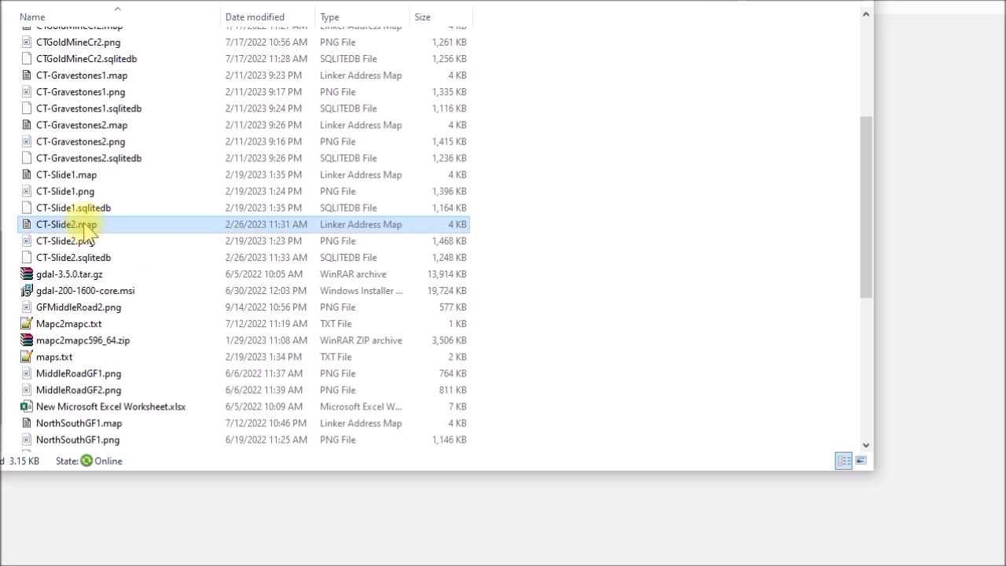